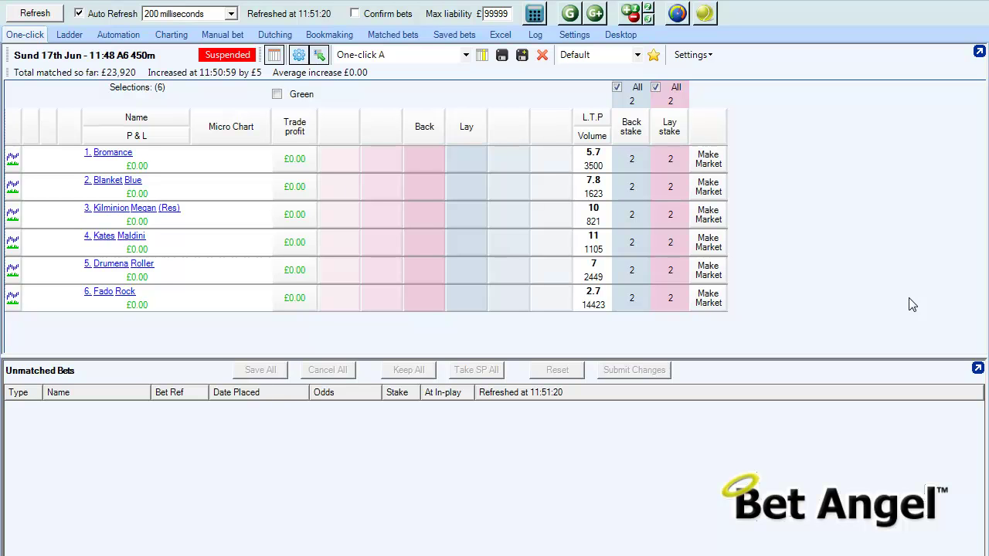
Step: From Bet Angel's Excel settings, open the trading workbook and connect it at origin cell A1
click(500, 35)
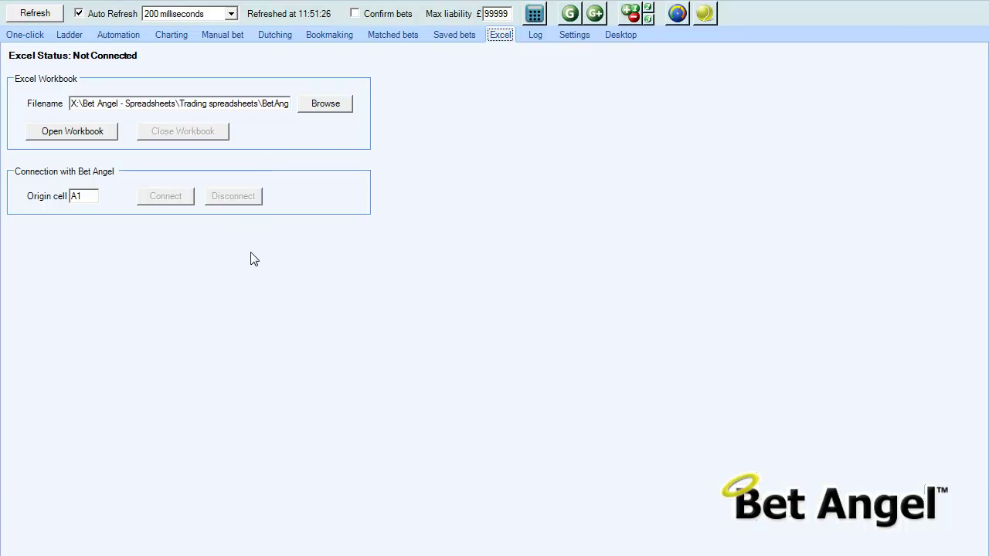
click(72, 132)
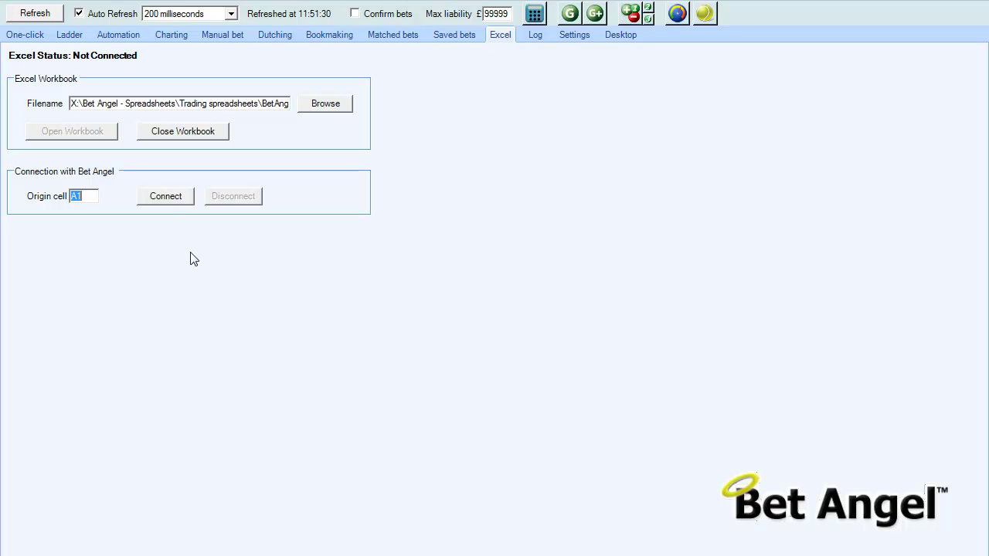
click(172, 203)
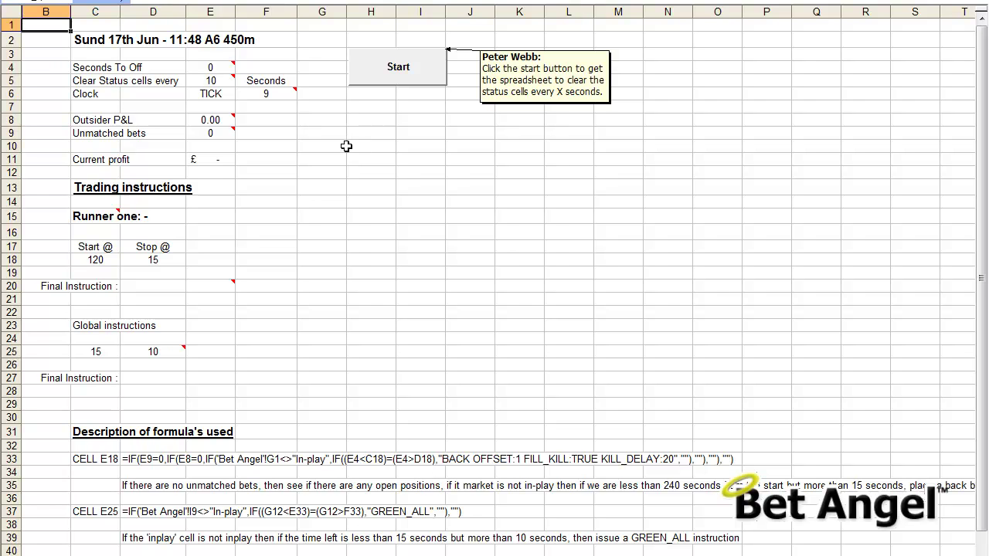
Step: Disconnect the workbook from Bet Angel and return to the Excel trading spreadsheet
click(224, 68)
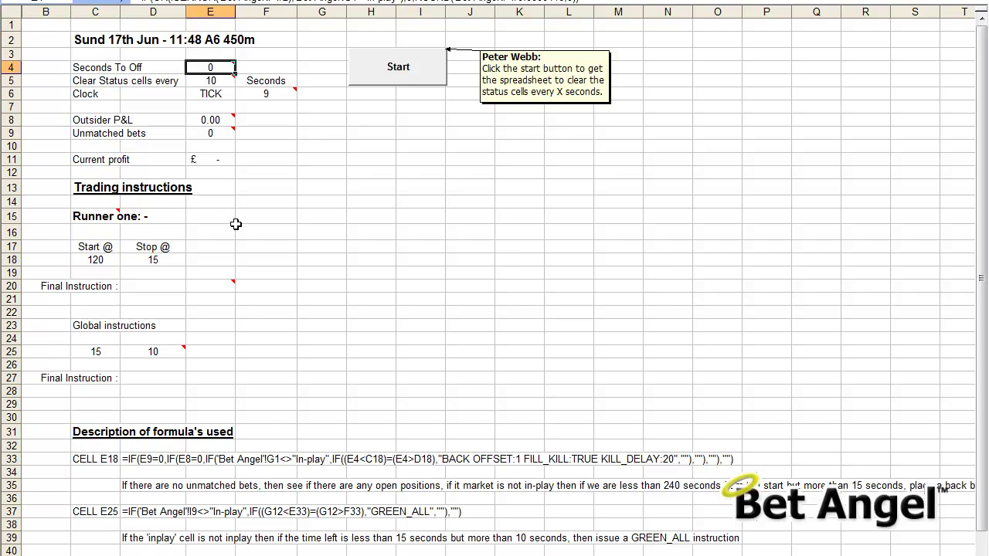
mouse_move(275, 553)
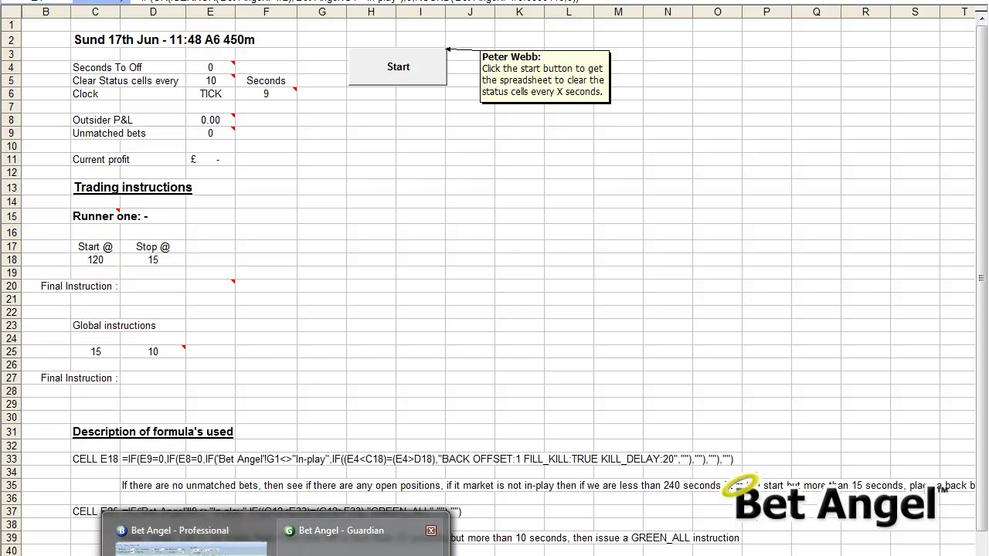
click(185, 545)
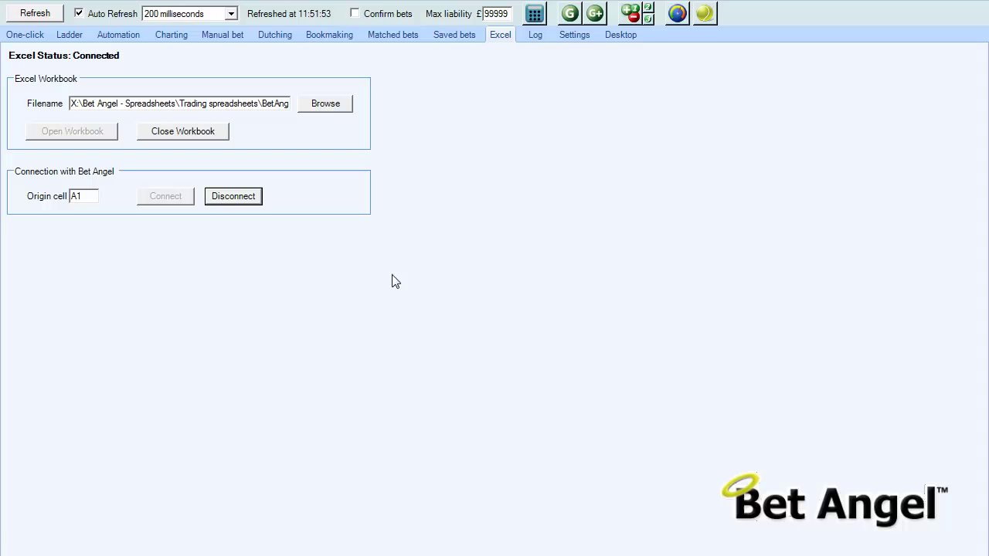
click(235, 201)
key(alt+Tab)
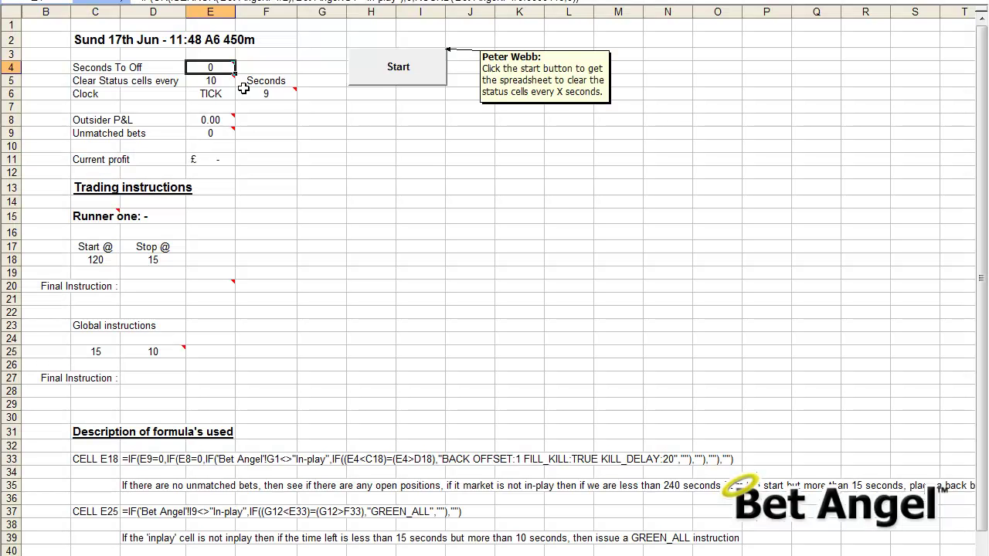
click(323, 245)
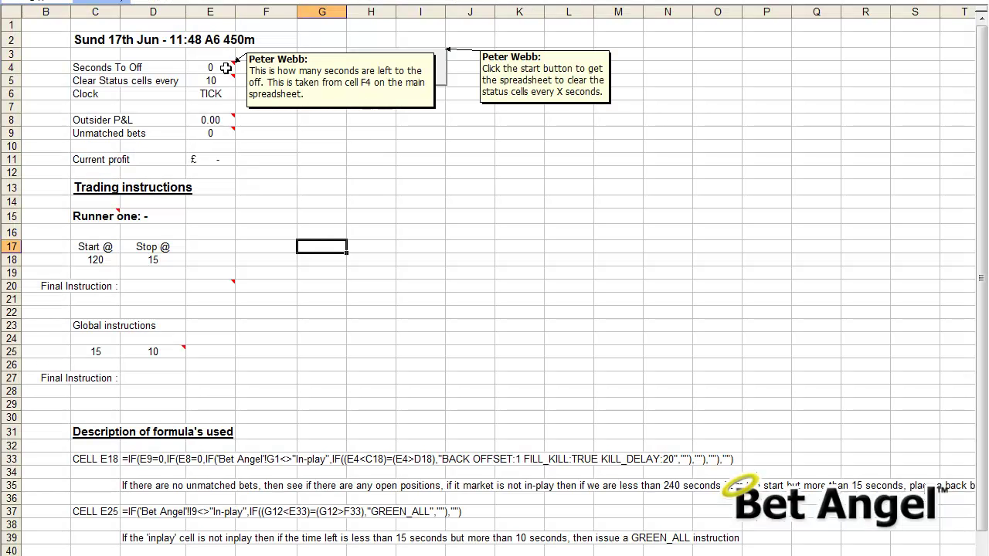
mouse_move(218, 80)
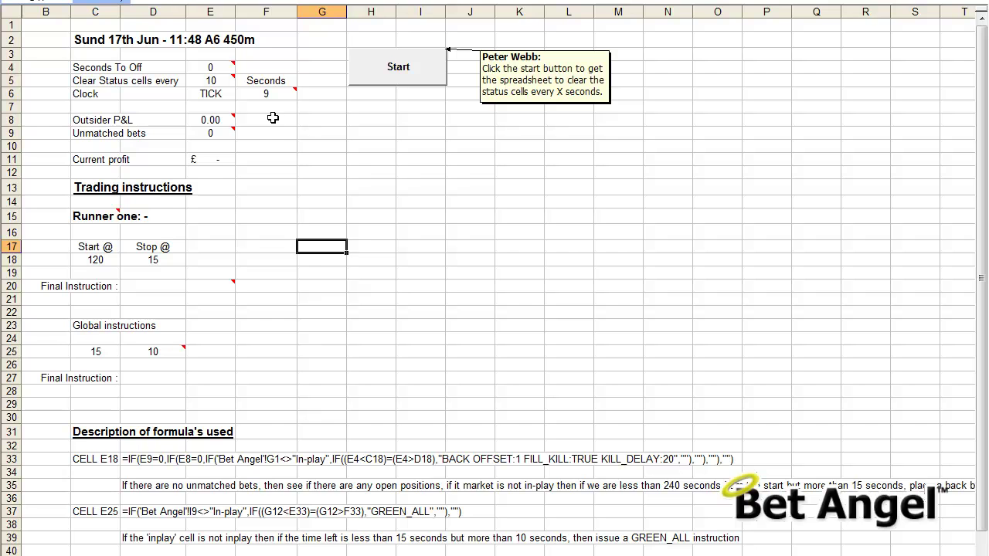
Step: Browse the Bet Angel sheet's Report, Runner Volume and Status columns, then return to the trading instructions sheet
key(ctrl+Page_Up)
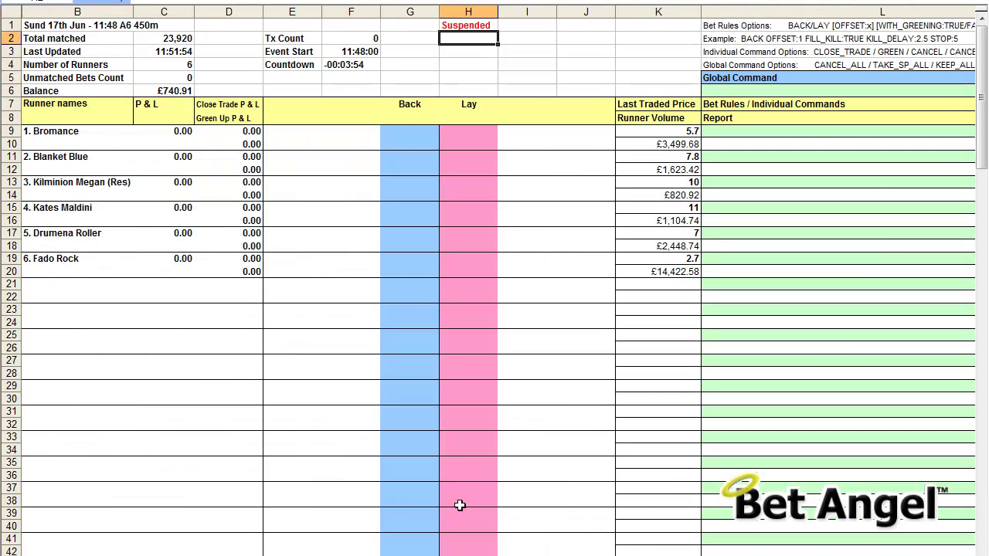
click(820, 117)
key(ctrl+Right)
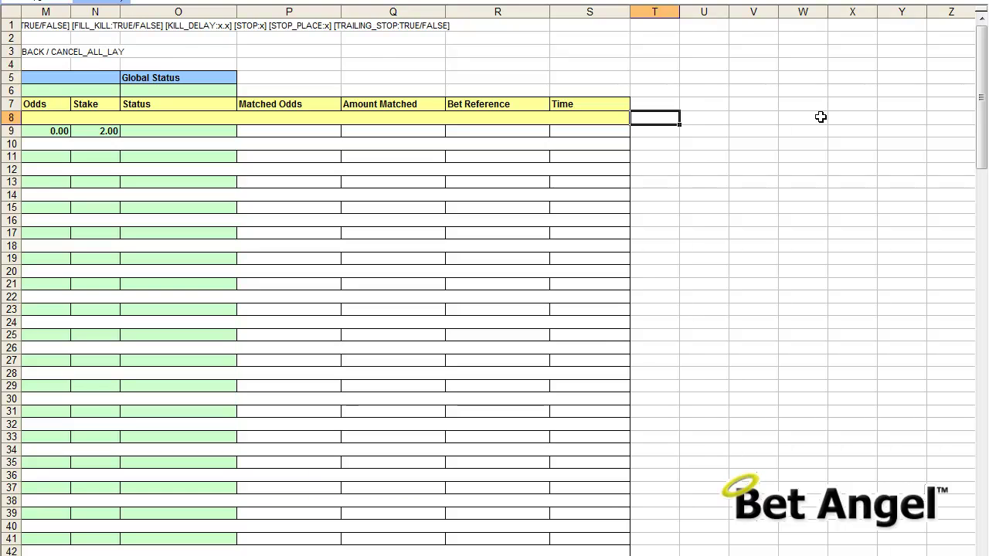
key(ctrl+Left)
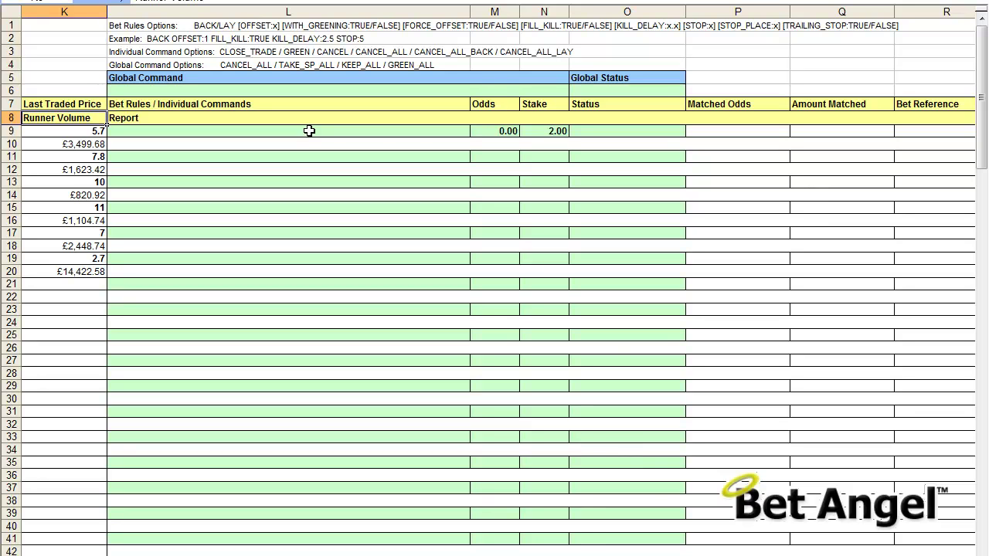
click(610, 131)
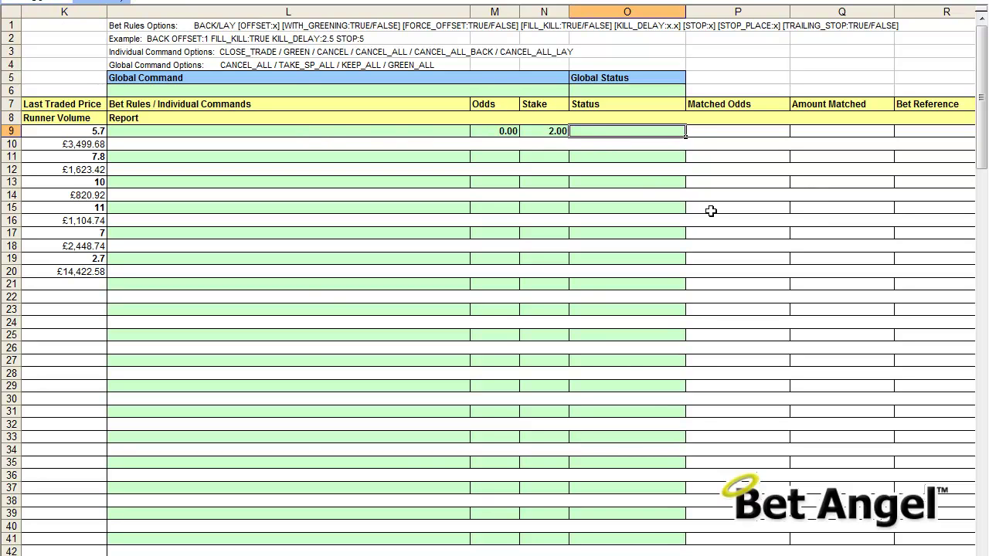
scroll(710, 211, right, 1)
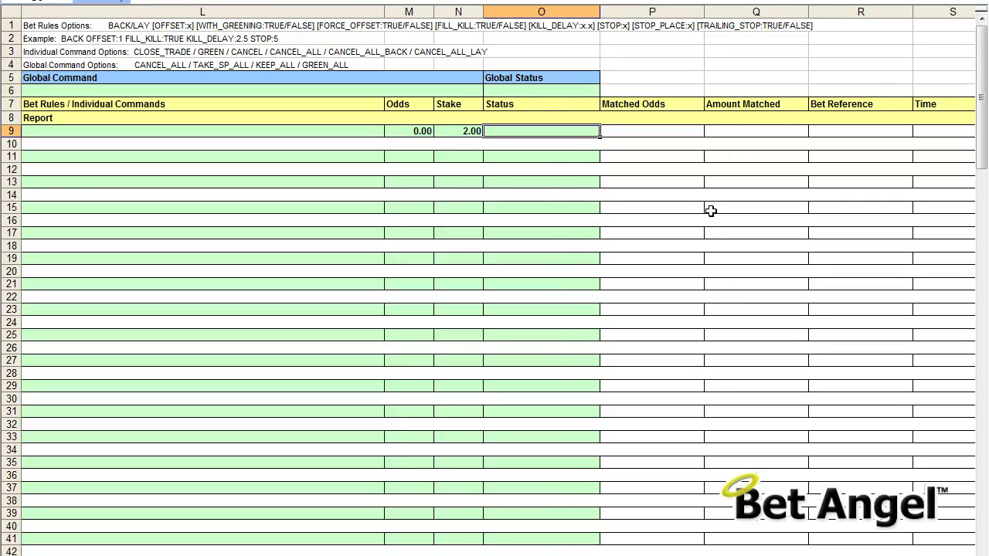
key(Home)
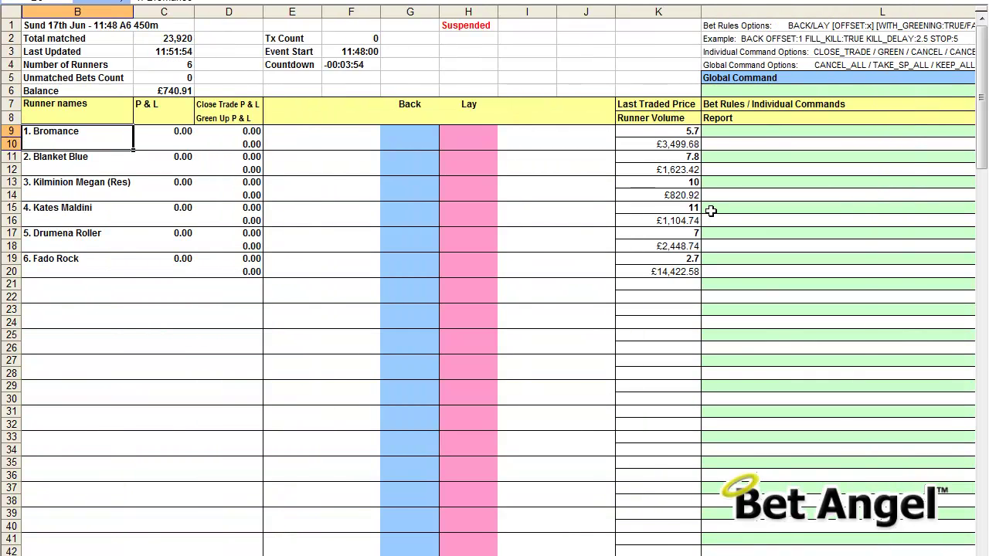
key(ctrl+Page_Down)
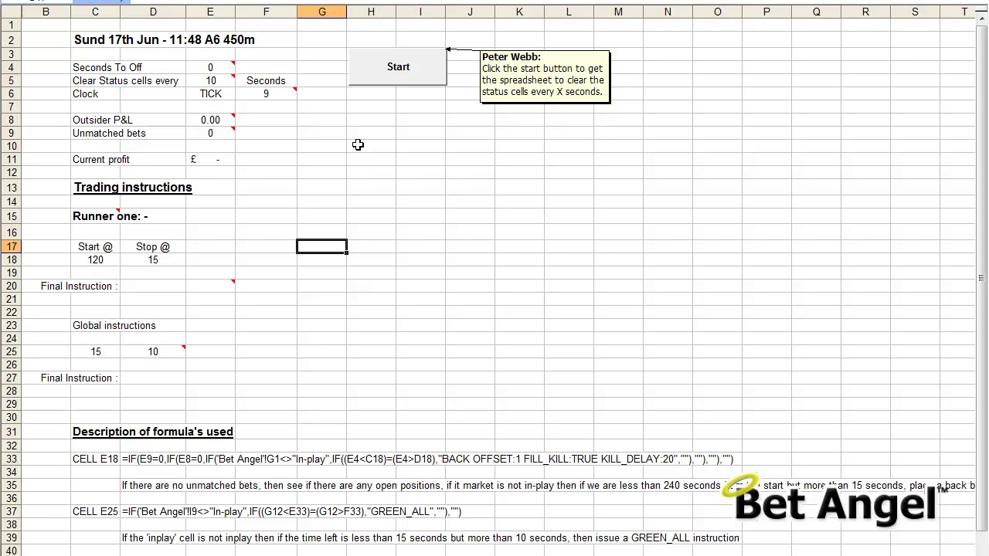
click(203, 282)
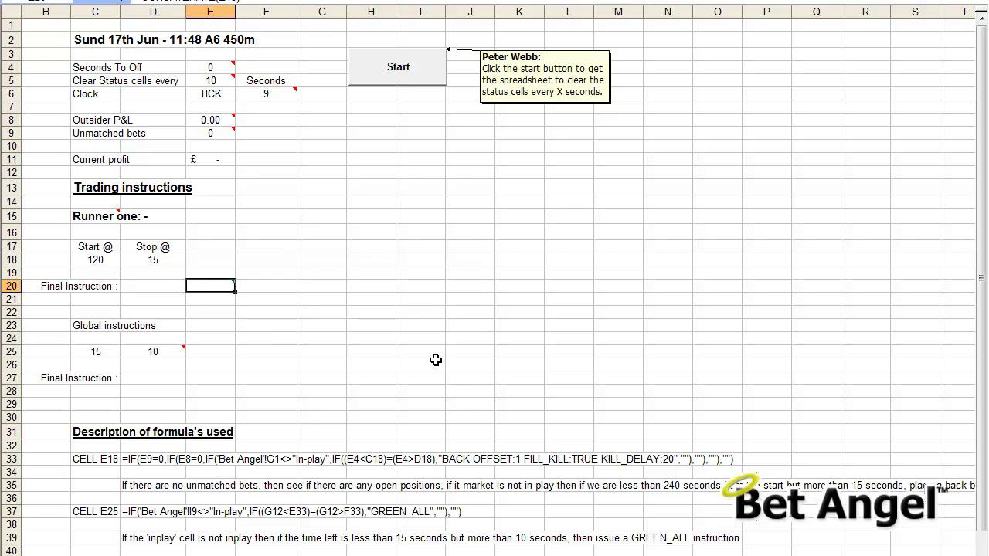
key(Right)
key(Left)
key(Up)
key(Up)
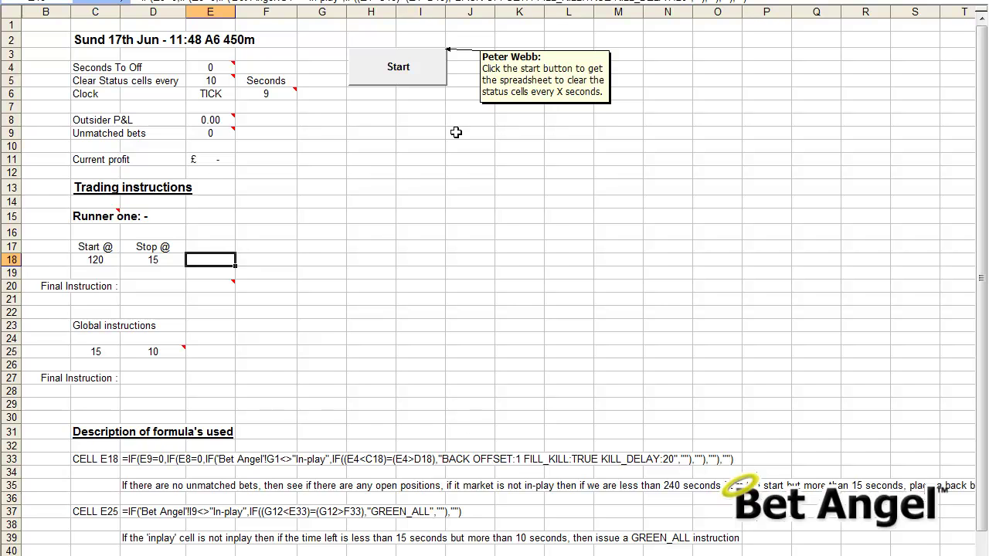
click(436, 460)
double_click(212, 261)
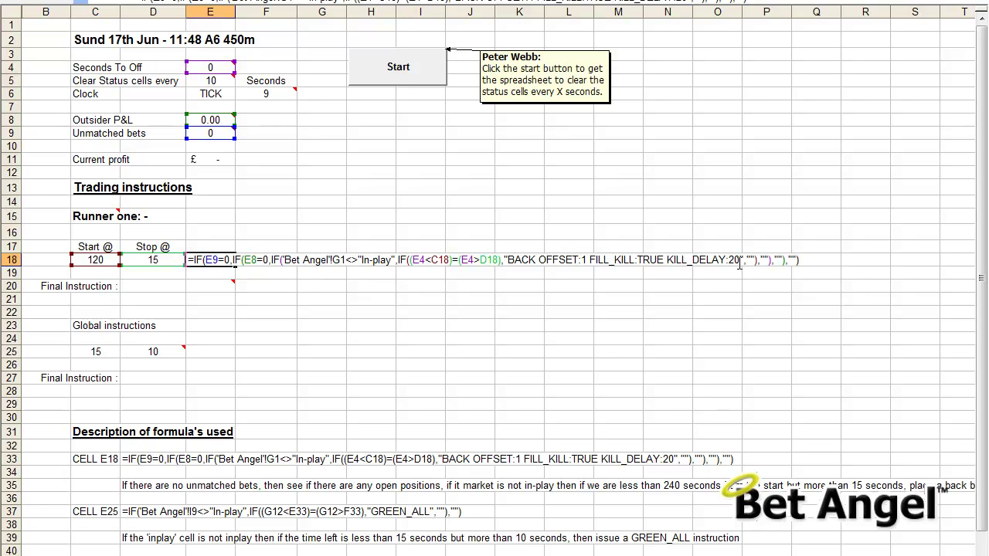
click(509, 325)
key(Up)
key(Up)
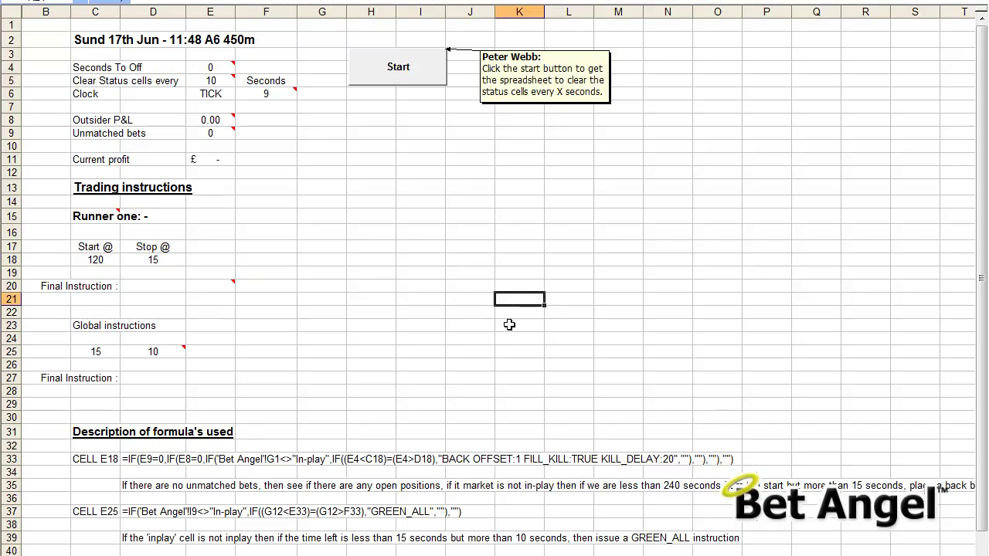
key(Left)
key(Up)
key(Left)
key(Up)
key(Left)
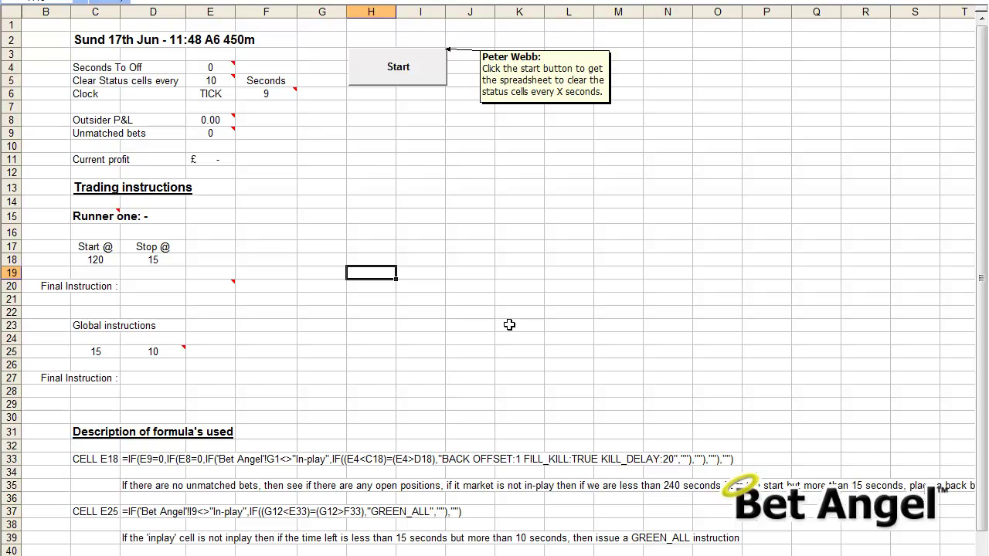
Step: Reconnect the workbook to Bet Angel at origin A1 and return to the Sheff 11:57 One-click grid
key(ctrl+Page_Up)
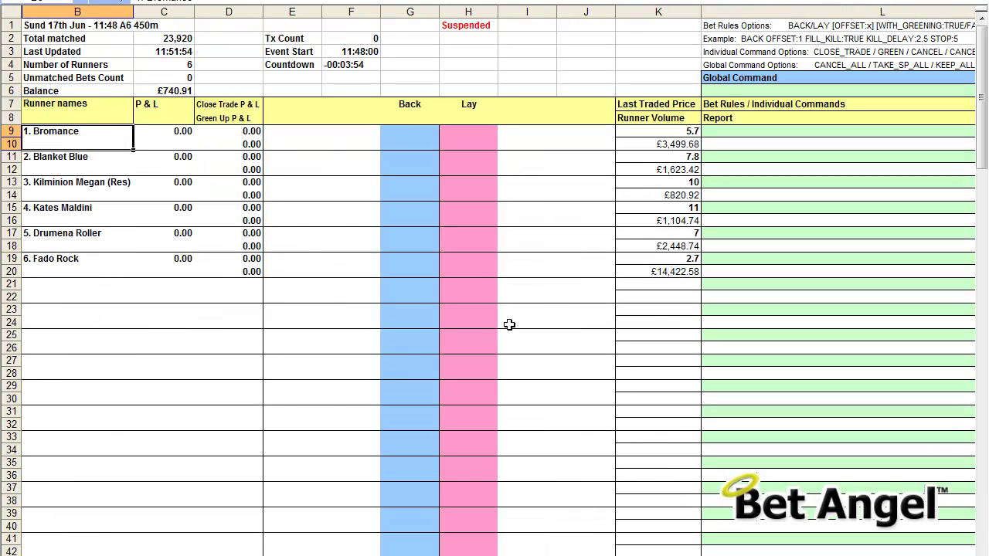
mouse_move(190, 540)
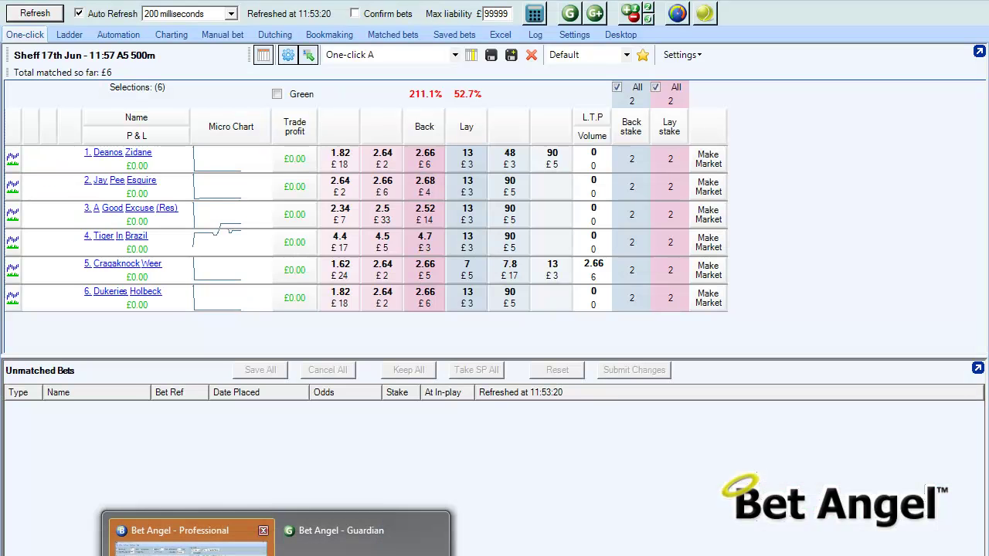
click(500, 35)
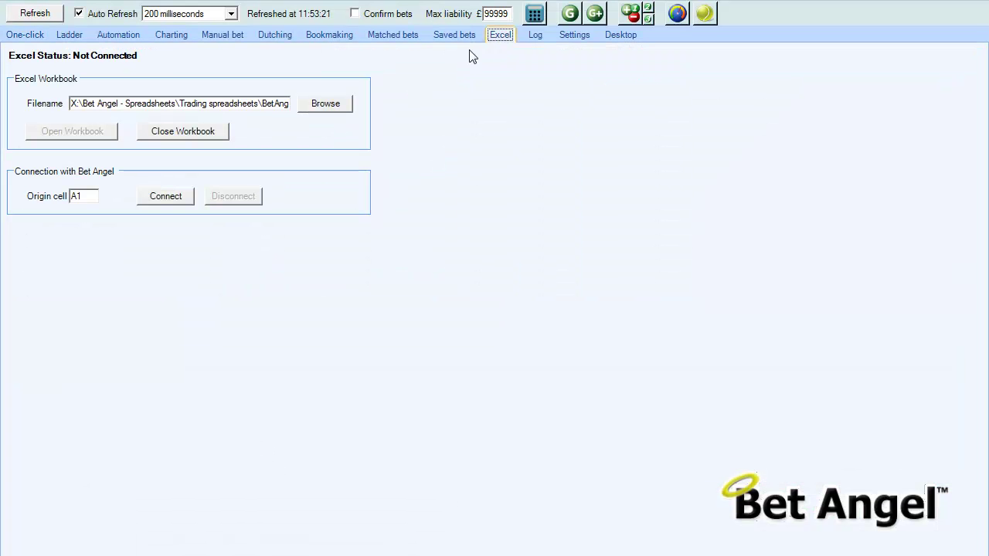
click(165, 197)
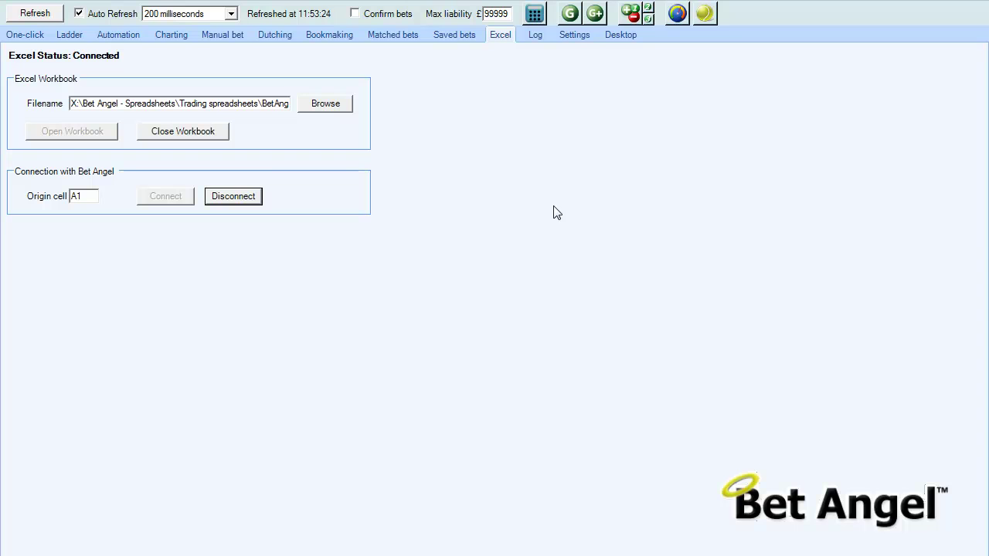
click(23, 36)
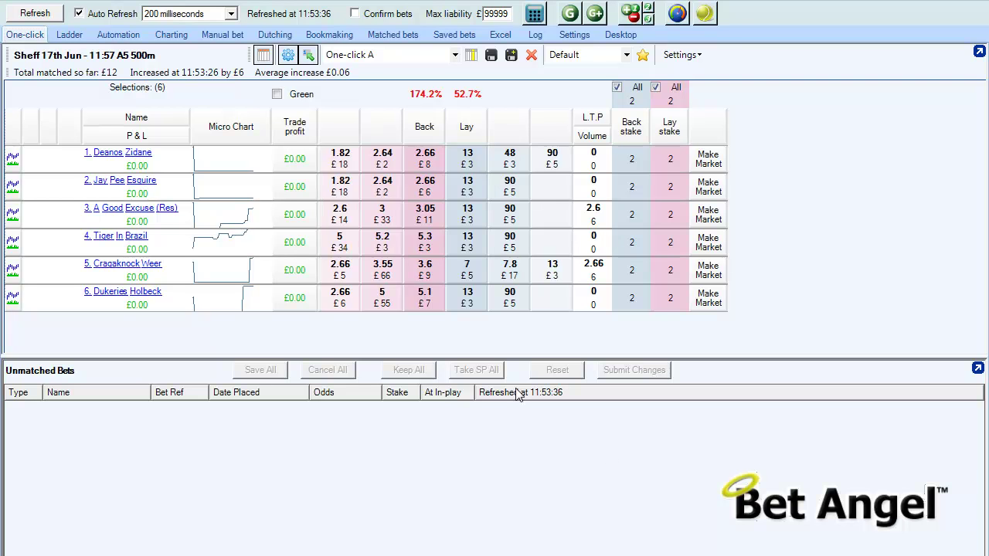
Step: Check the Start @ 120, Stop @ 15 and Seconds To Off cells on the trading instructions sheet
key(alt+Tab)
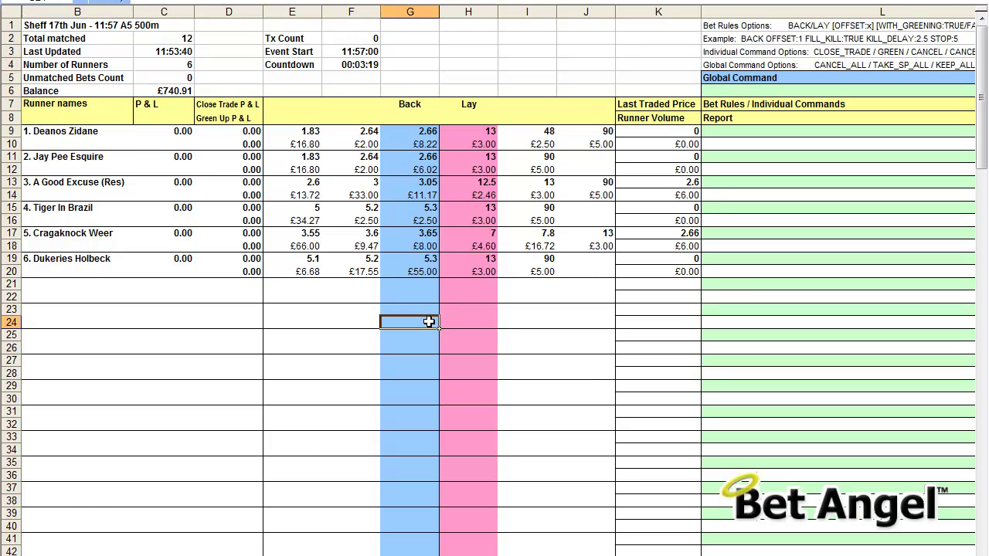
key(ctrl+Page_Down)
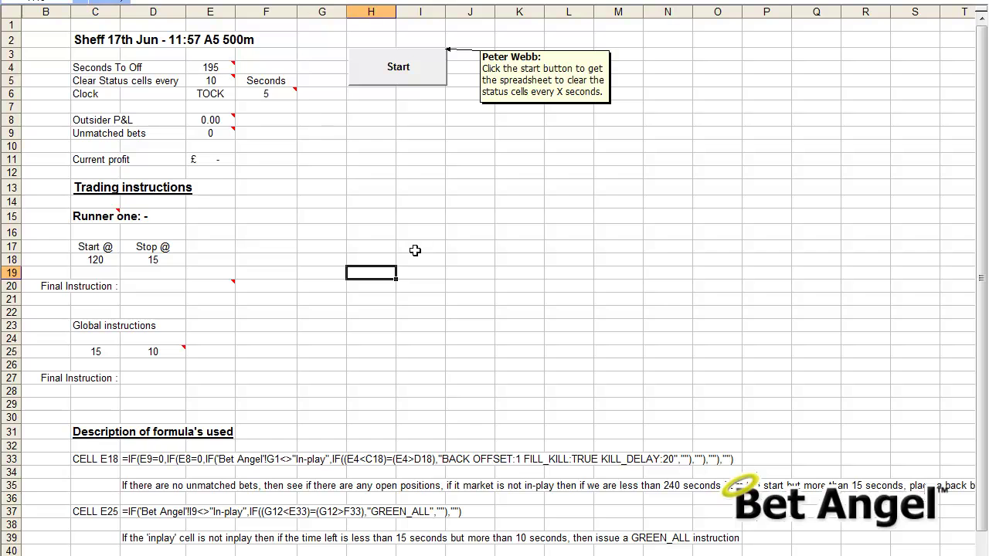
click(93, 249)
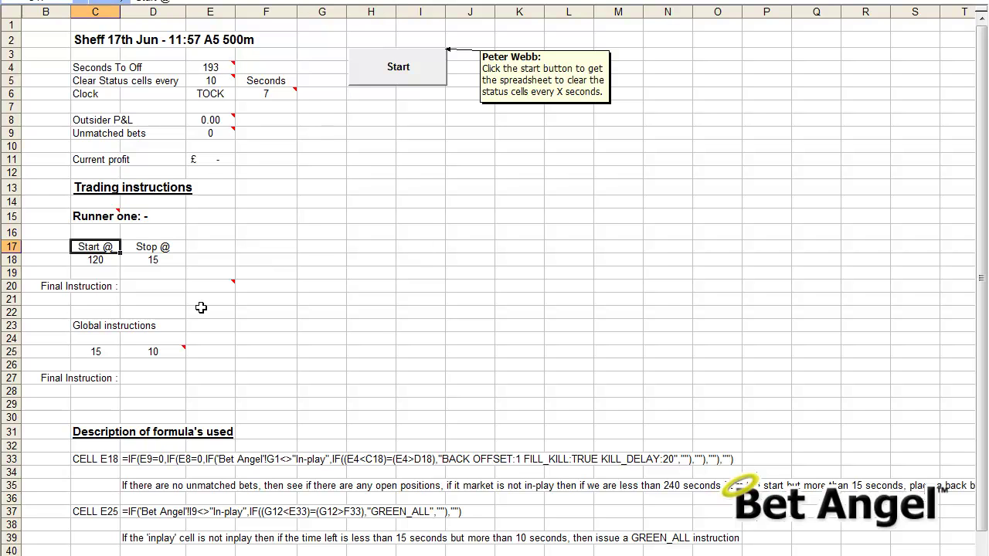
key(Down)
key(Right)
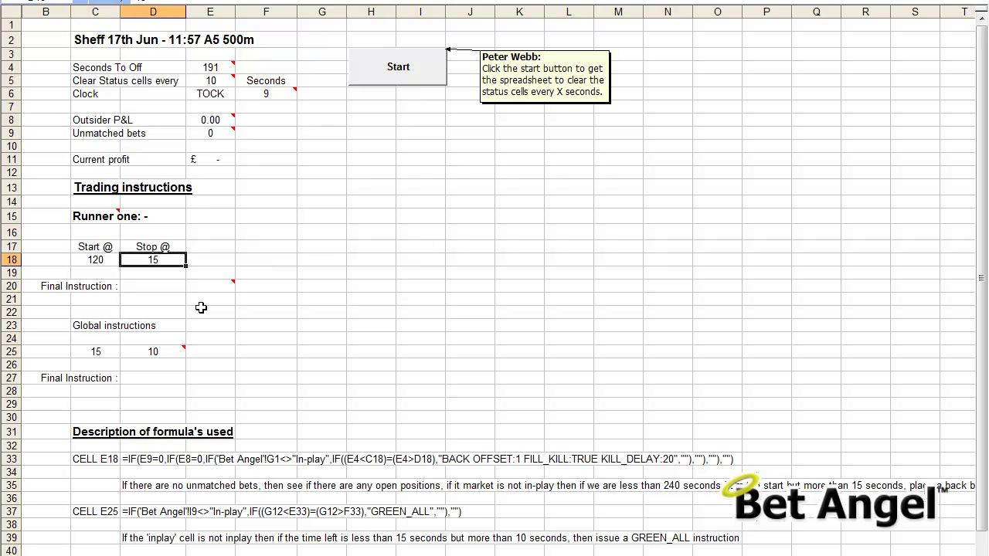
key(Up)
key(ctrl+Up)
key(Down)
key(Down)
key(Down)
key(Right)
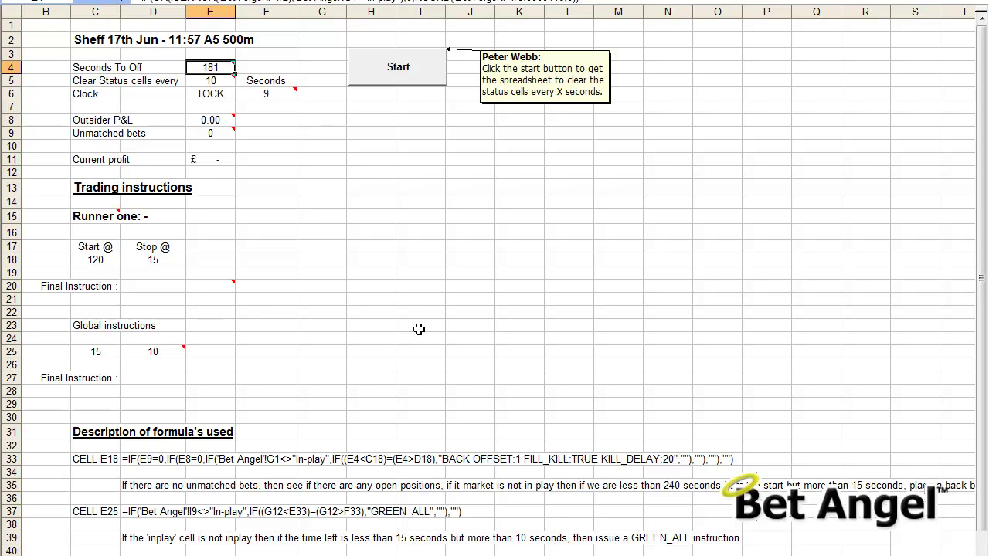
click(390, 347)
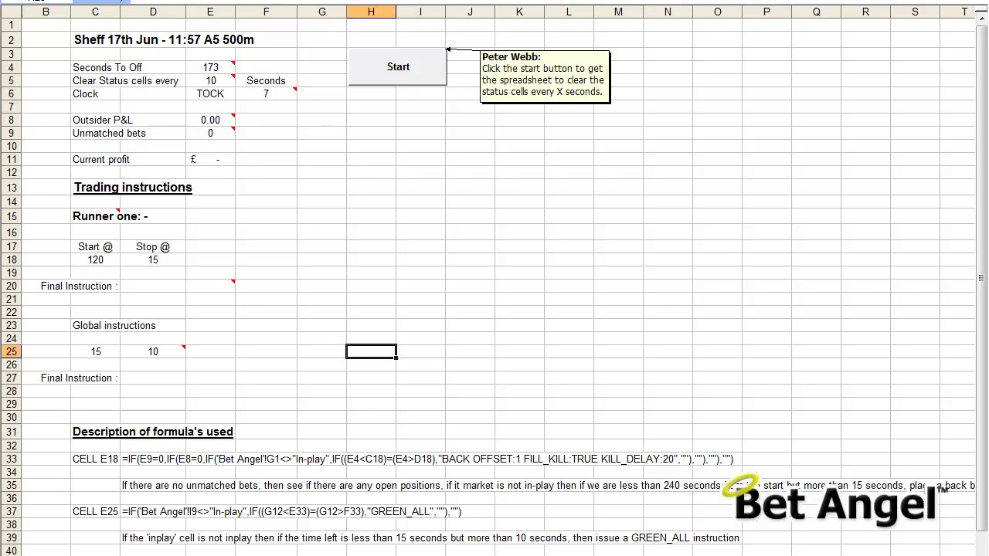
click(439, 236)
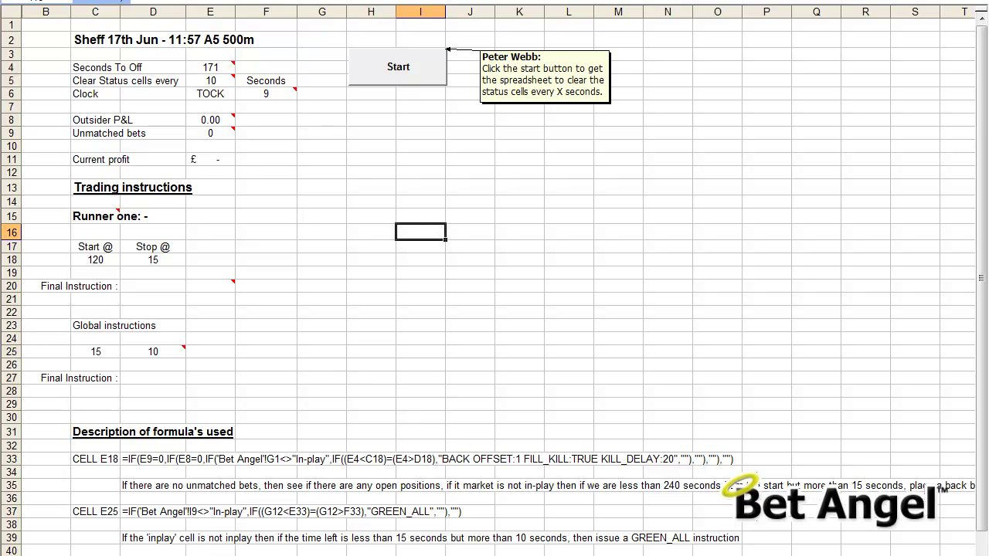
Step: Check the queued UK greyhound races in Guardian's Markets list
click(357, 534)
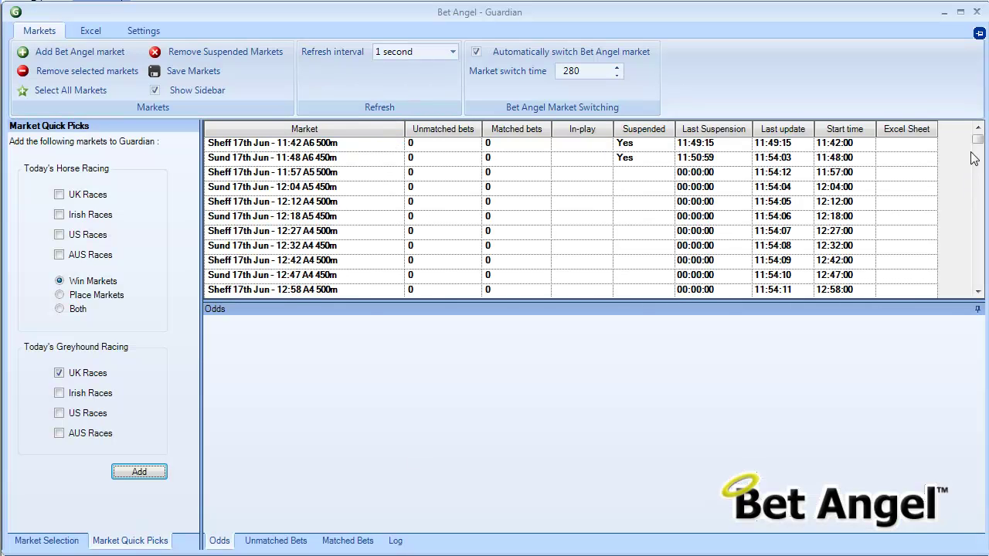
mouse_move(977, 147)
mouse_down()
mouse_move(977, 210)
mouse_move(978, 139)
mouse_up()
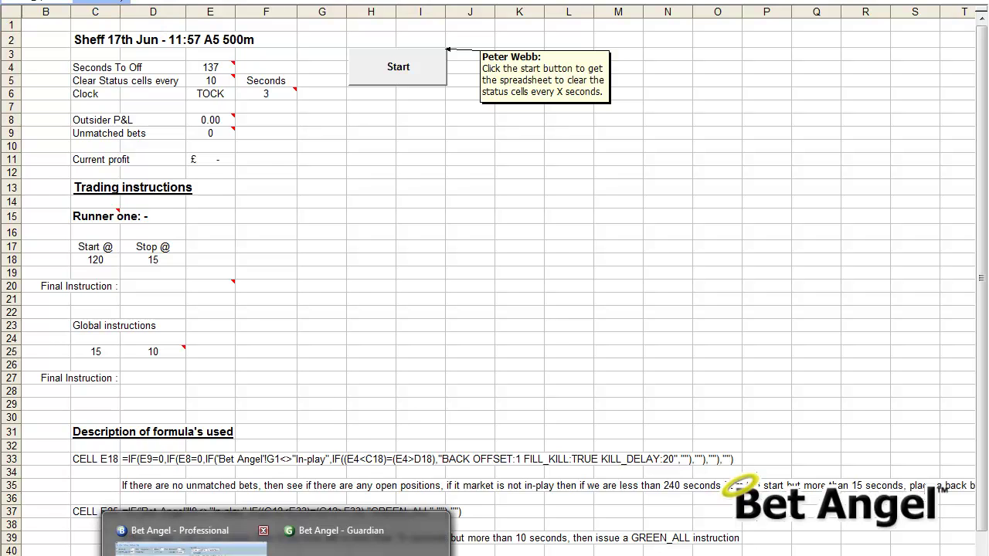
Step: Back Deanos Zidane at 5.8 for £2 on the Sheff 11:57 market
click(189, 540)
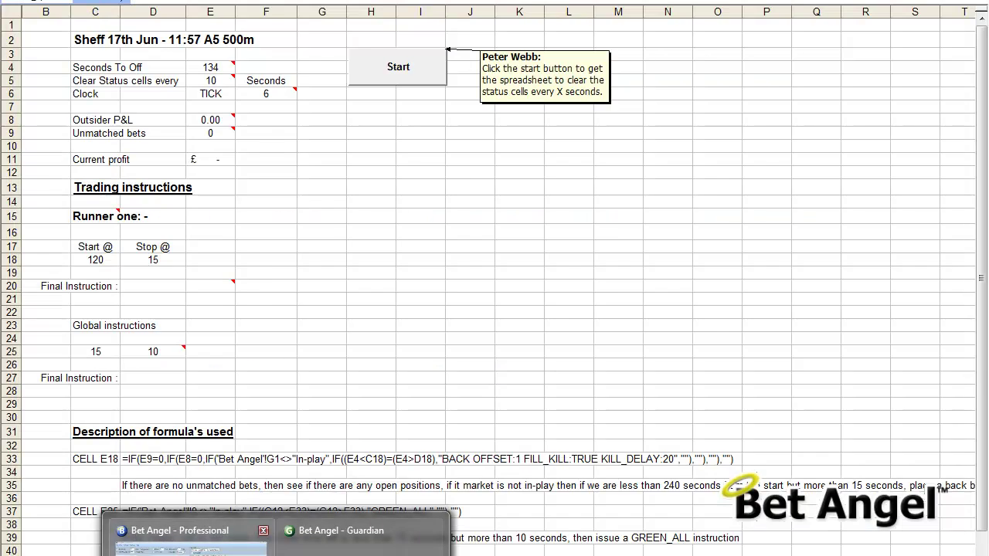
click(190, 541)
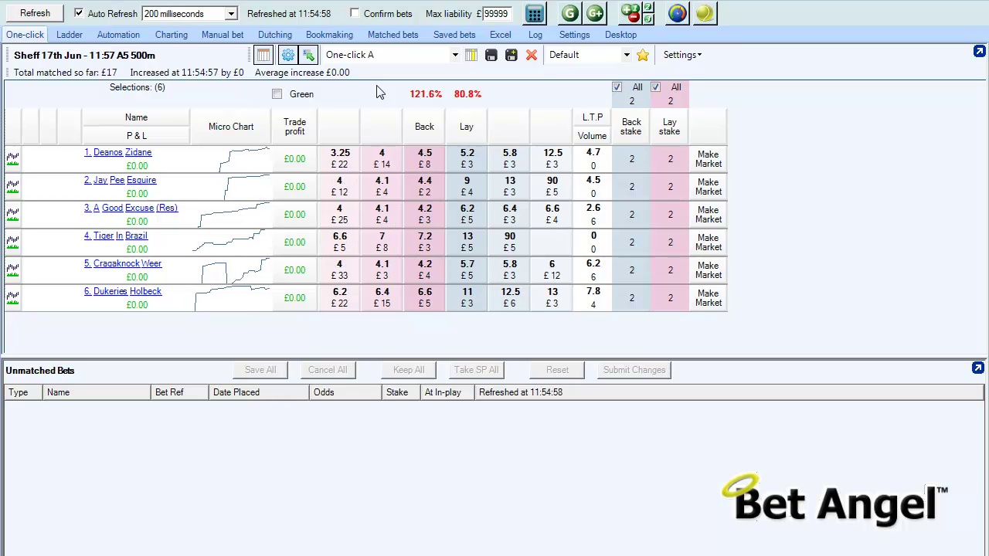
click(478, 169)
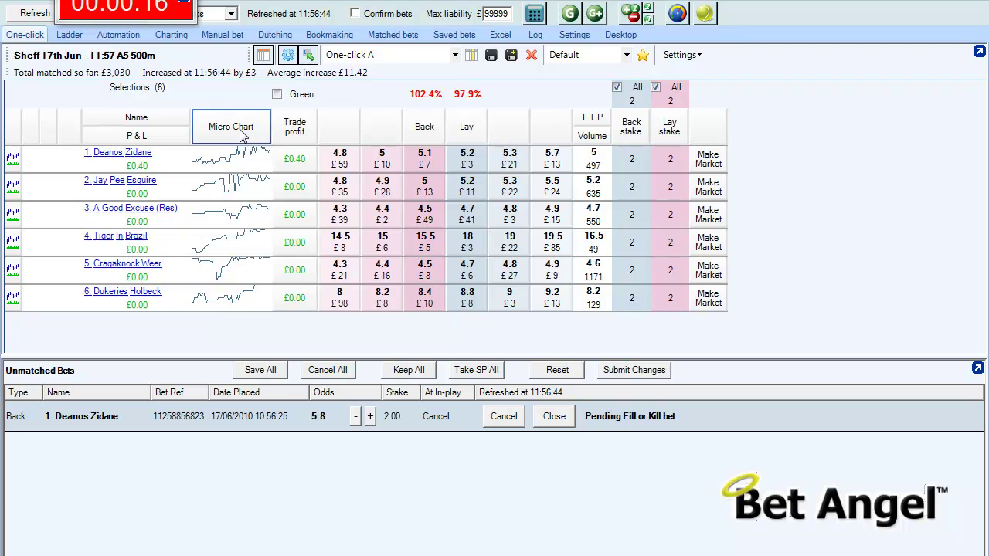
Step: Move the pre-race countdown window over the odds grid and close it
drag(168, 2, 657, 274)
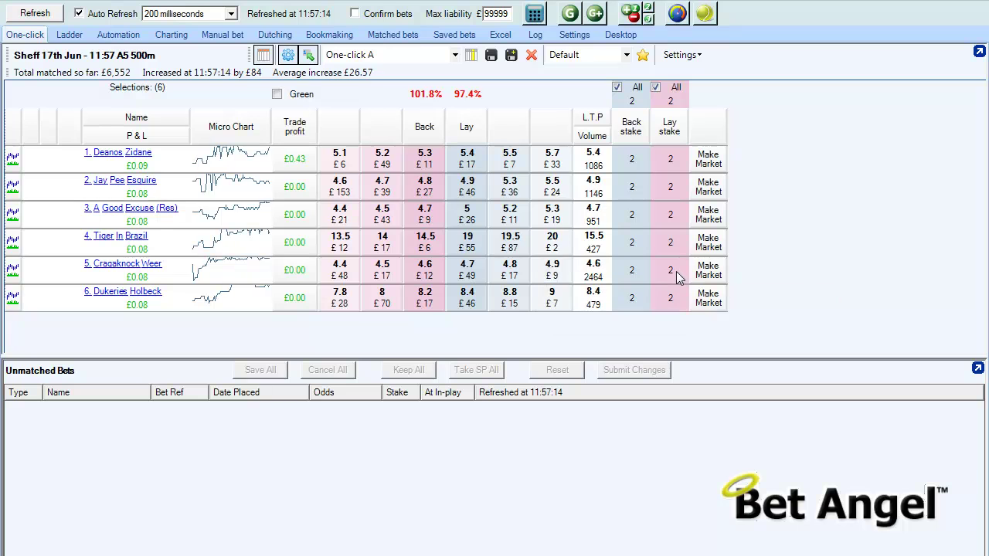
click(679, 272)
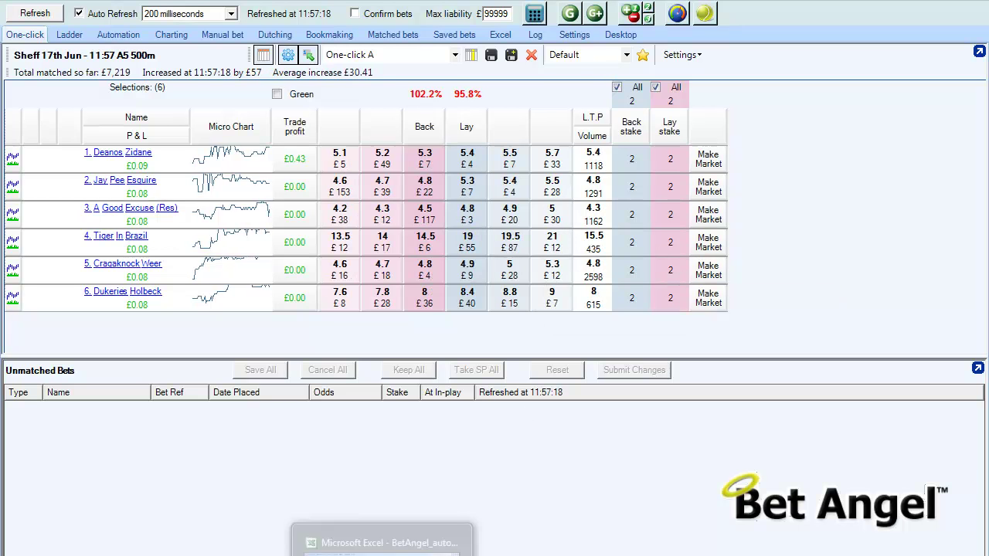
Step: Scroll Guardian's market list to the suspended Sheff 11:57 A5 500m race with 7 matched bets
click(382, 545)
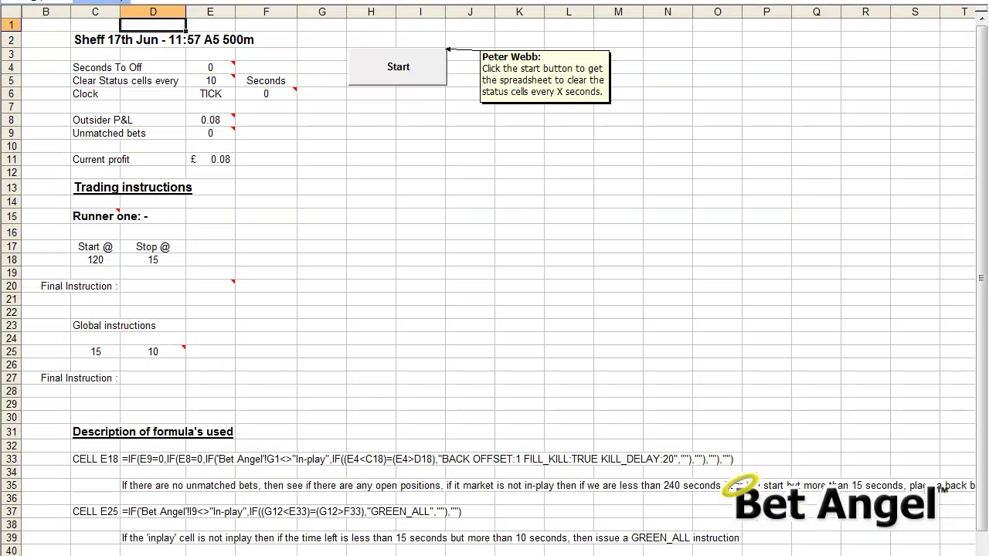
mouse_move(382, 553)
click(360, 537)
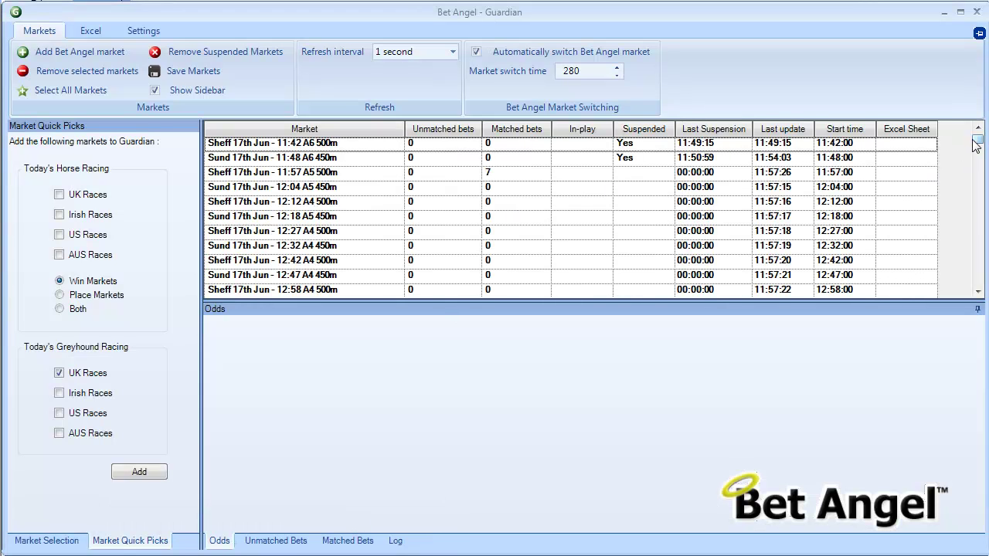
mouse_move(977, 141)
mouse_down()
mouse_move(975, 238)
mouse_move(977, 141)
mouse_up()
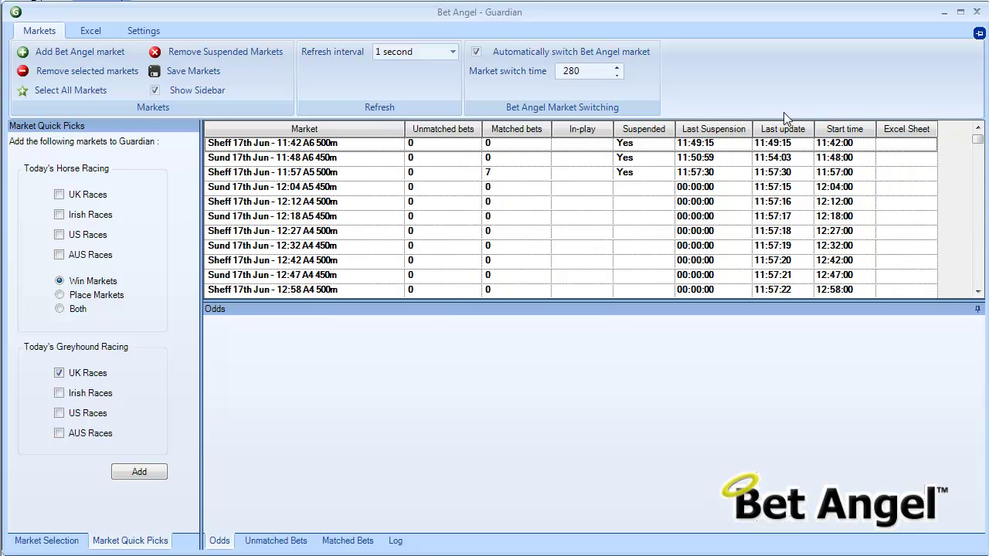